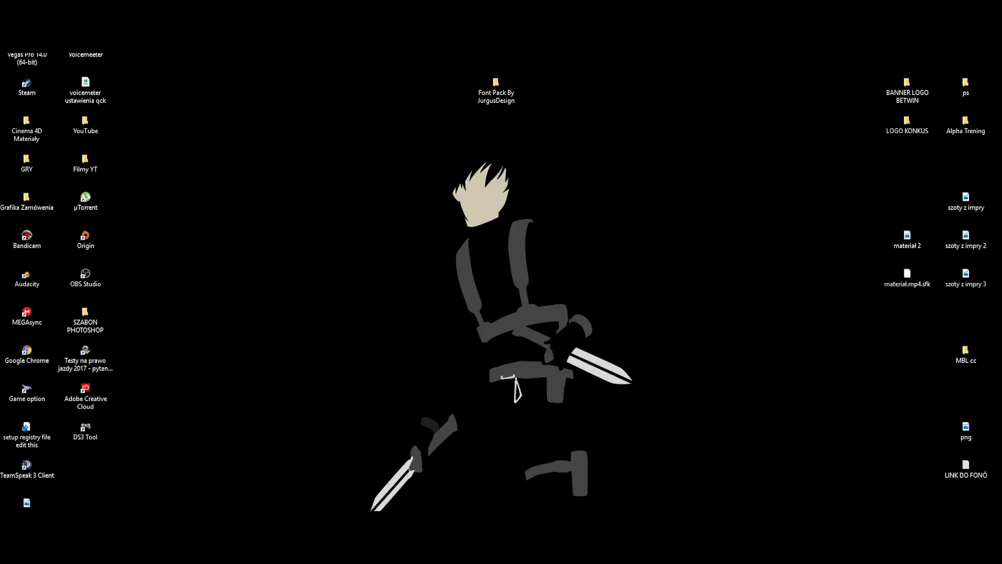
left_click_drag(586, 175, 441, 53)
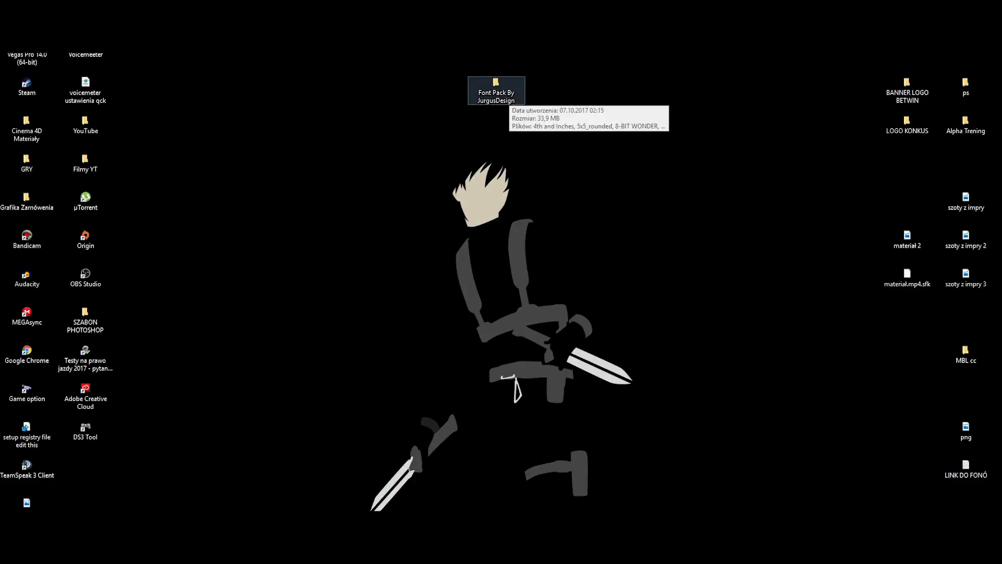
double_click(496, 89)
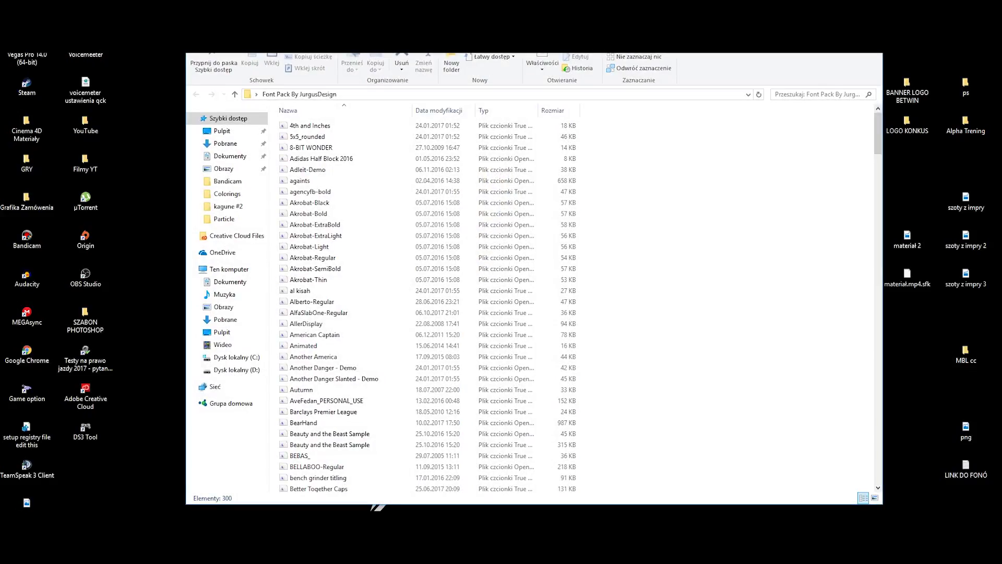
key("alt+F4")
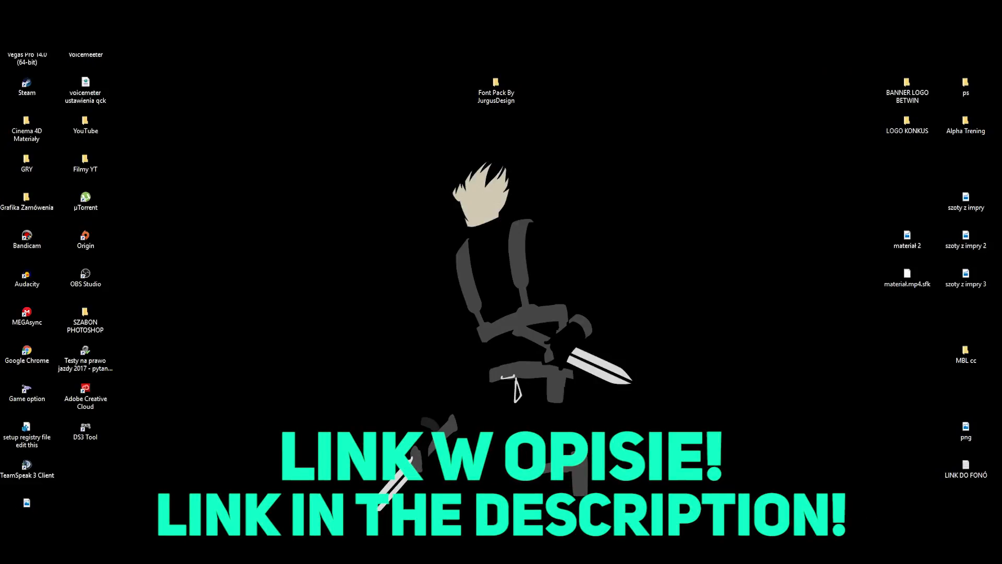
left_click_drag(570, 134, 424, 52)
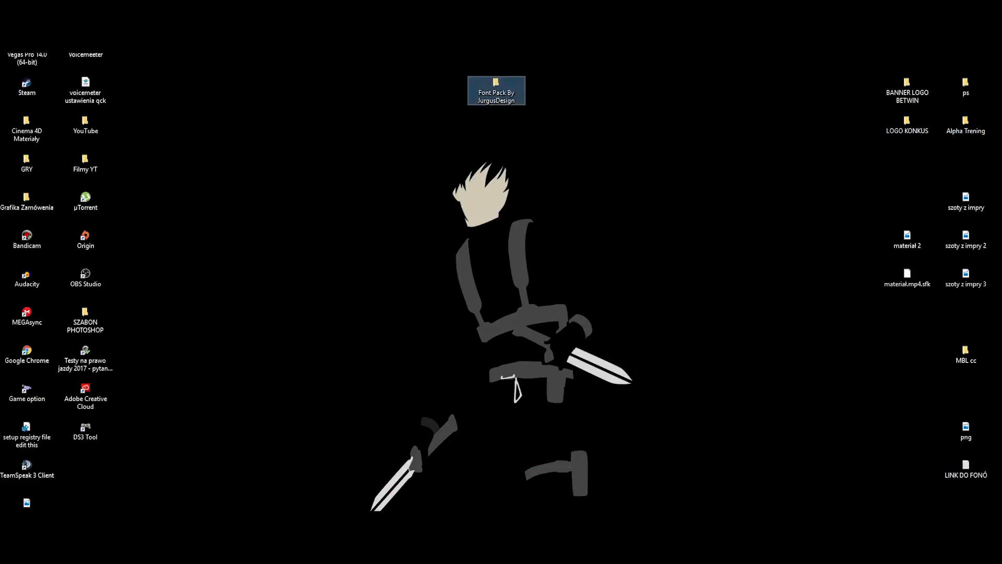
left_click(424, 51)
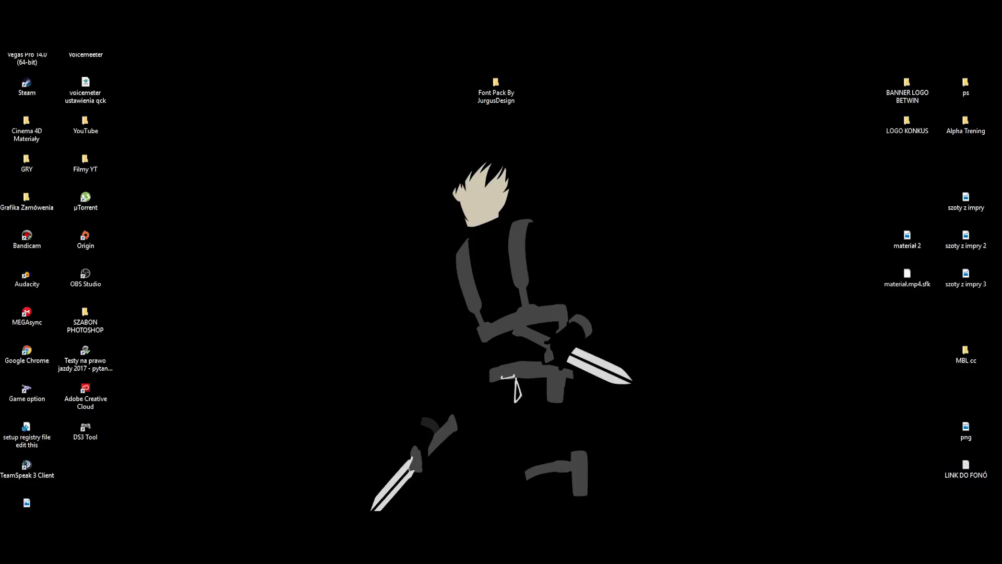
Open the Font Pack By JurgusDesign folder on the desktop and look through its list of font files
double_click(496, 90)
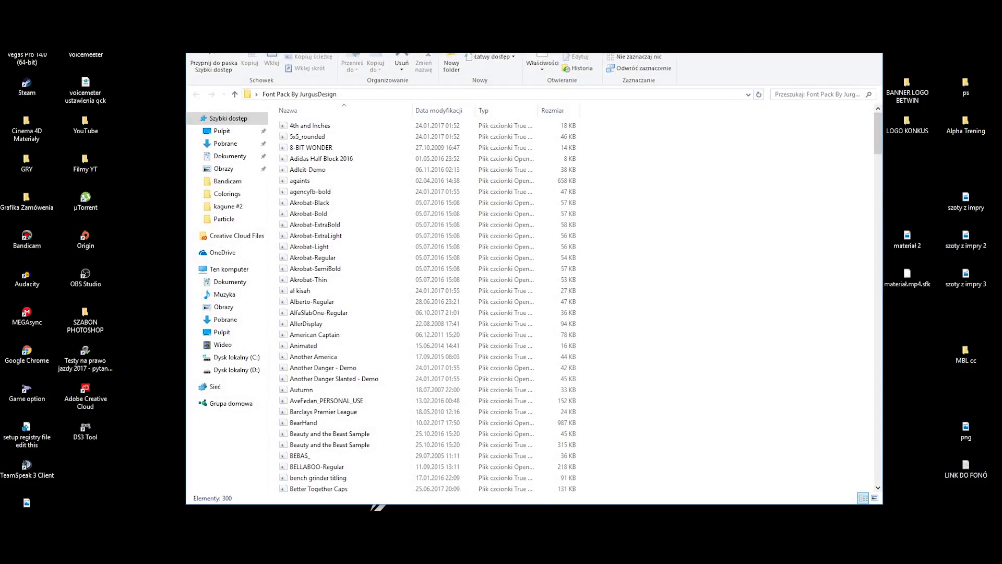
scroll(533, 305, "down", 15)
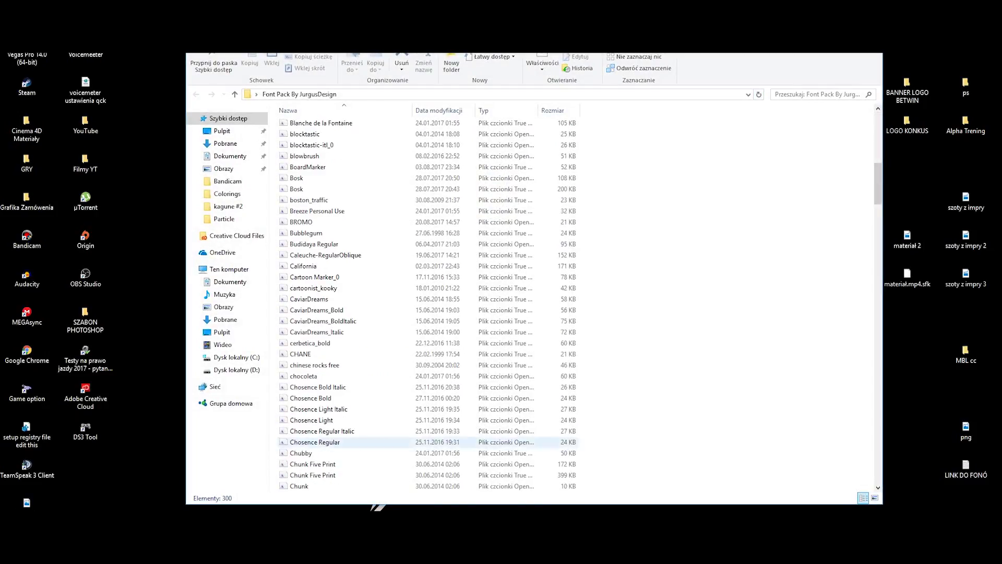
scroll(428, 305, "down", 15)
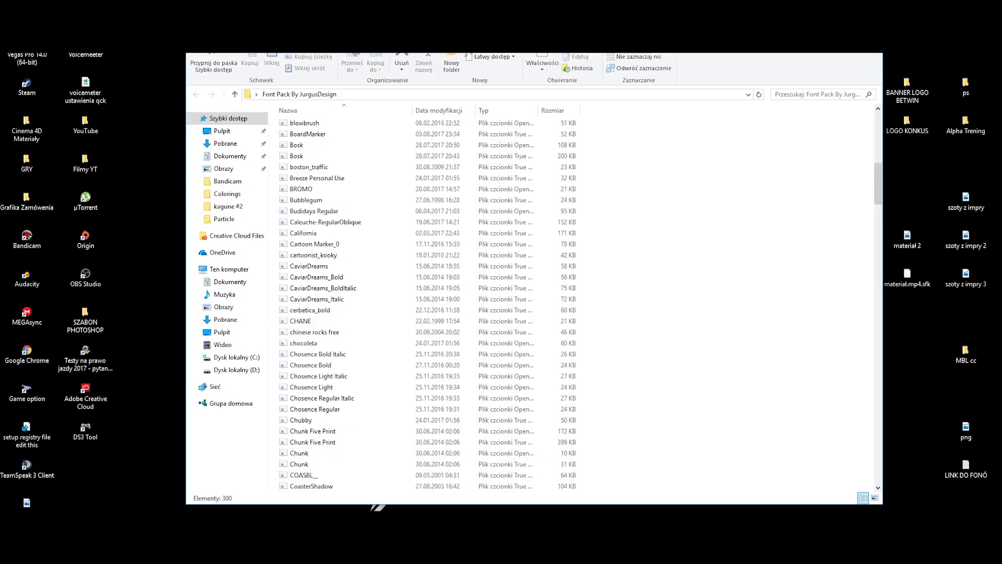
scroll(428, 305, "down", 7)
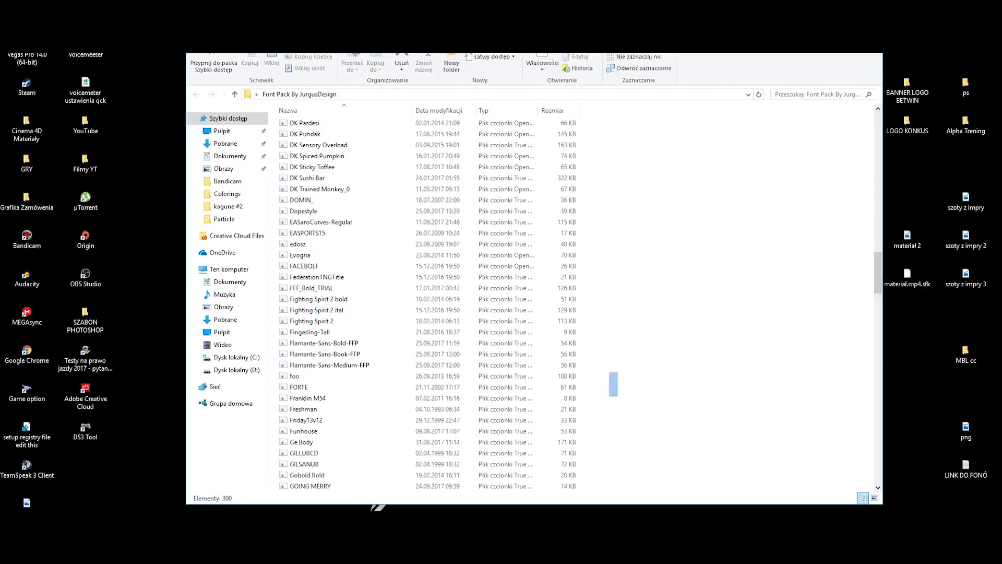
left_click_drag(610, 372, 410, 186)
left_click(621, 261)
scroll(621, 261, "up", 6)
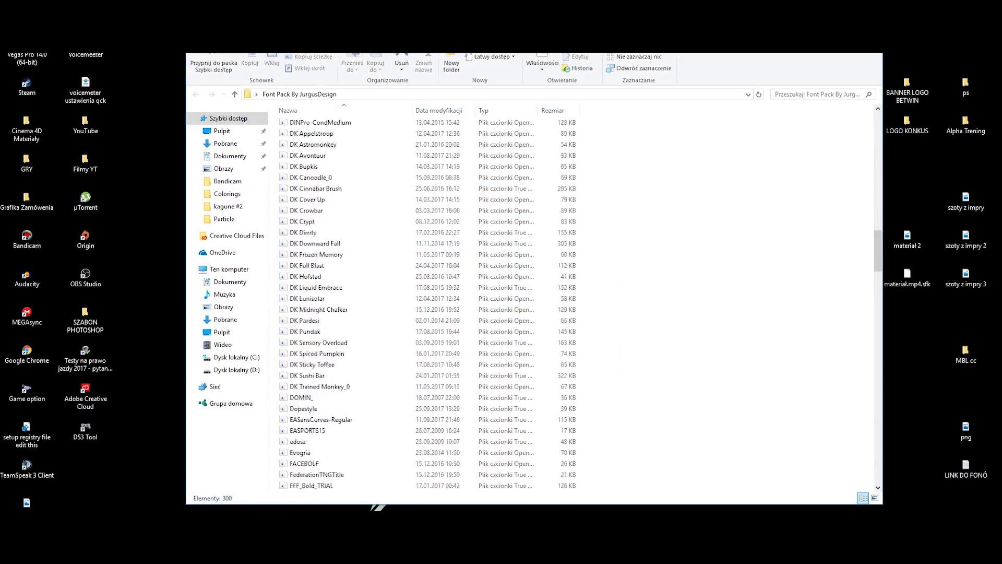
scroll(621, 260, "up", 20)
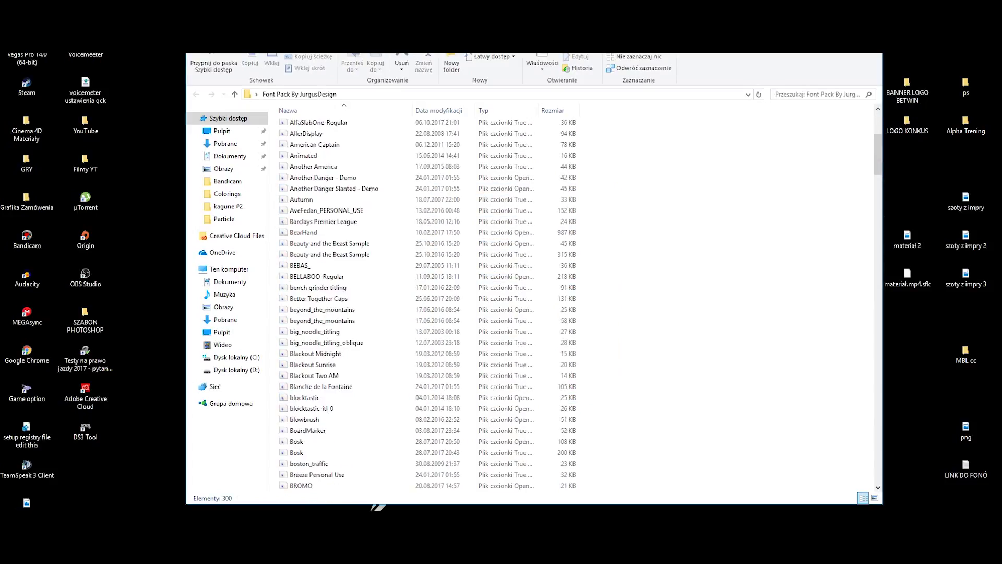
scroll(621, 261, "up", 6)
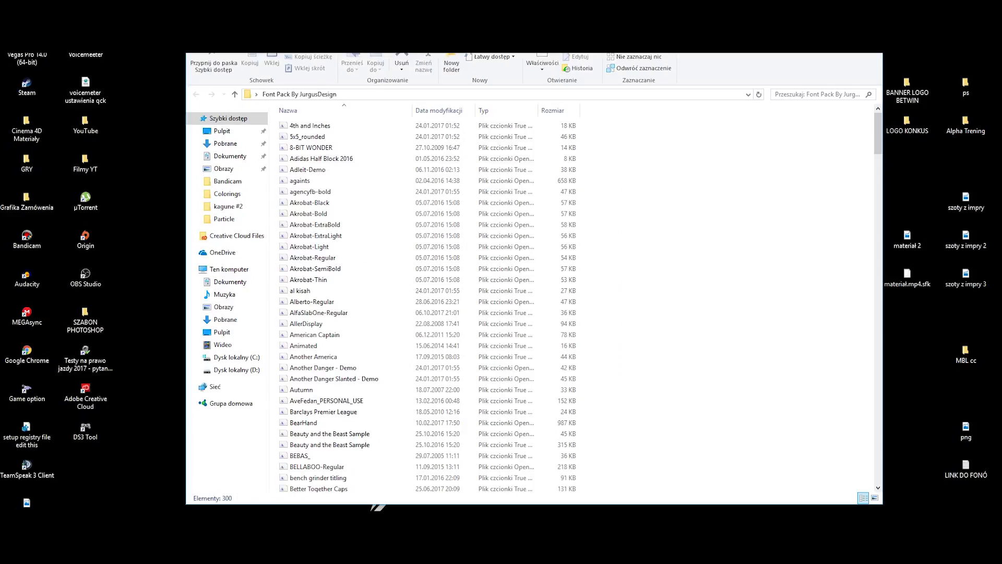
Maximize the font folder window and display its files as icons instead of a detailed list
key("super+Up")
left_click(148, 23)
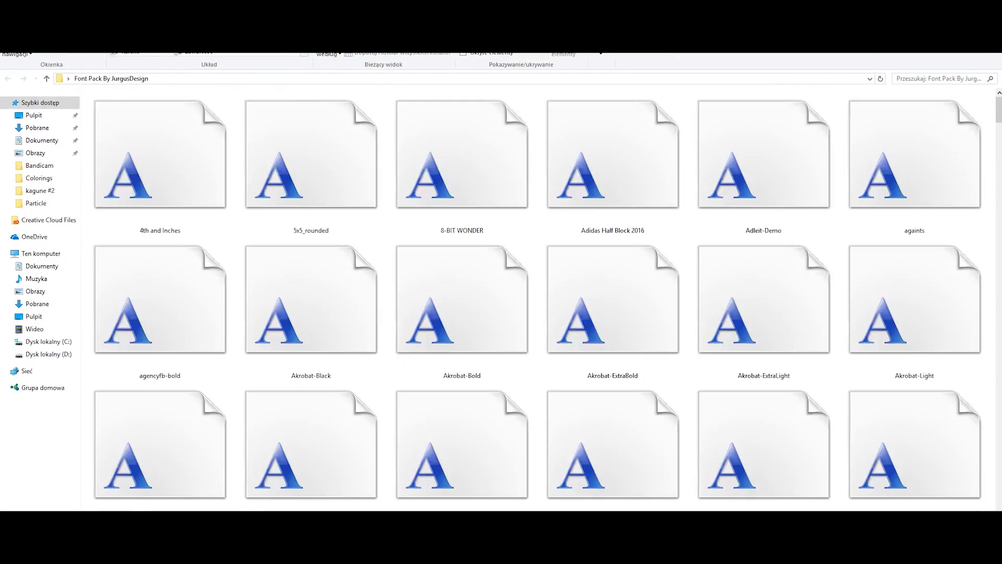
left_click(269, 29)
Examine the font thumbnails throughout the Font Pack By JurgusDesign folder
scroll(626, 138, "down", 7)
scroll(626, 137, "down", 10)
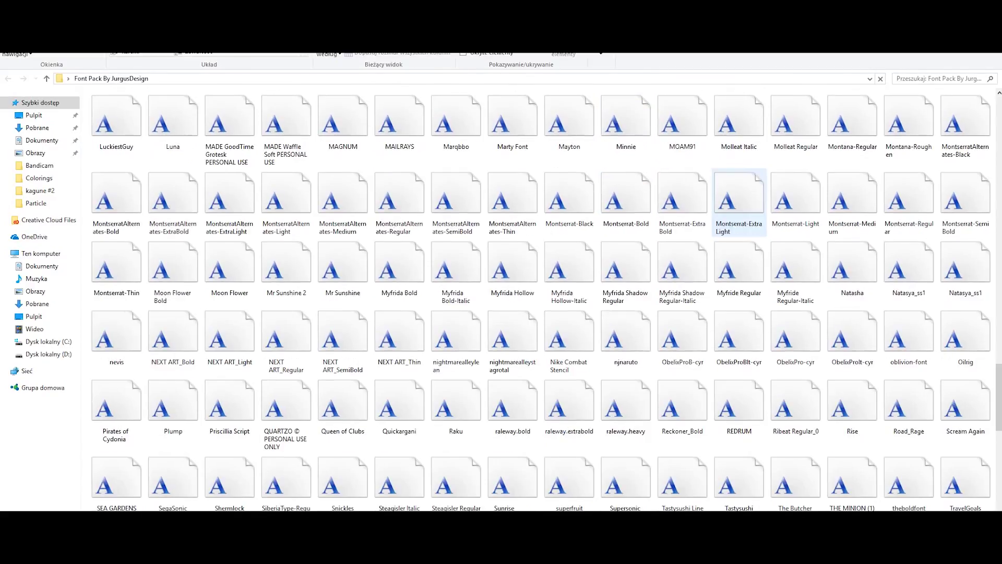
scroll(853, 188, "up", 15)
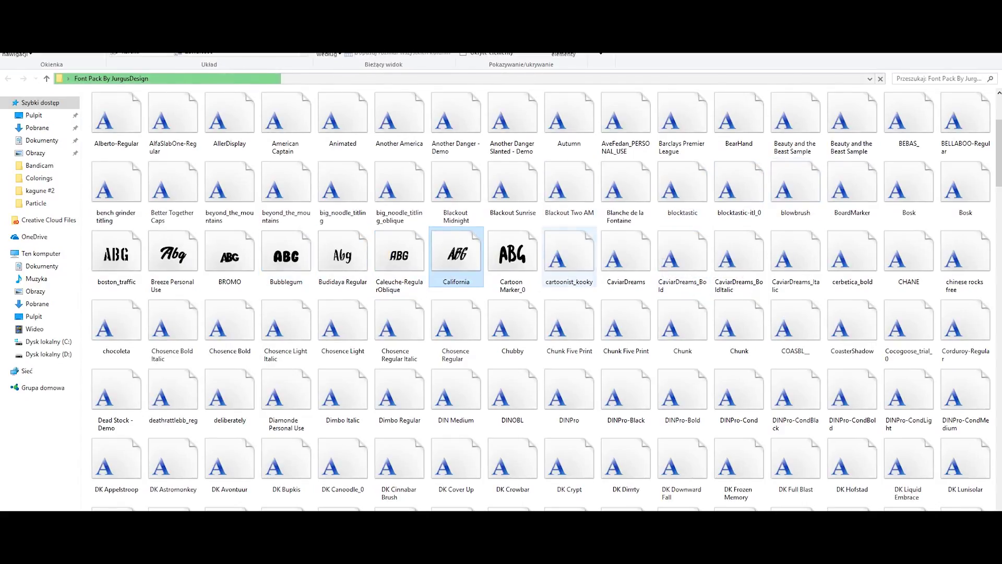
scroll(569, 256, "down", 3)
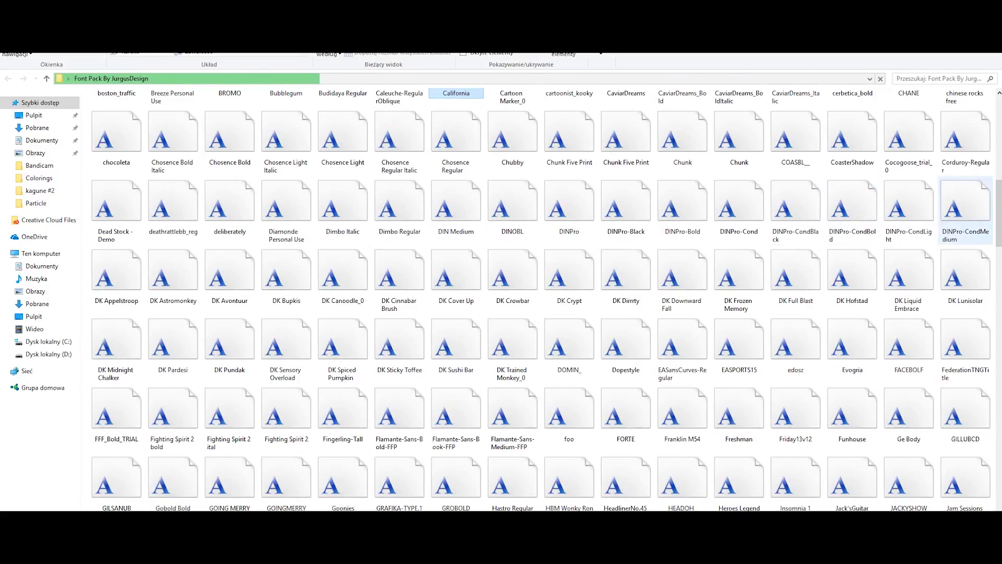
scroll(796, 198, "up", 2)
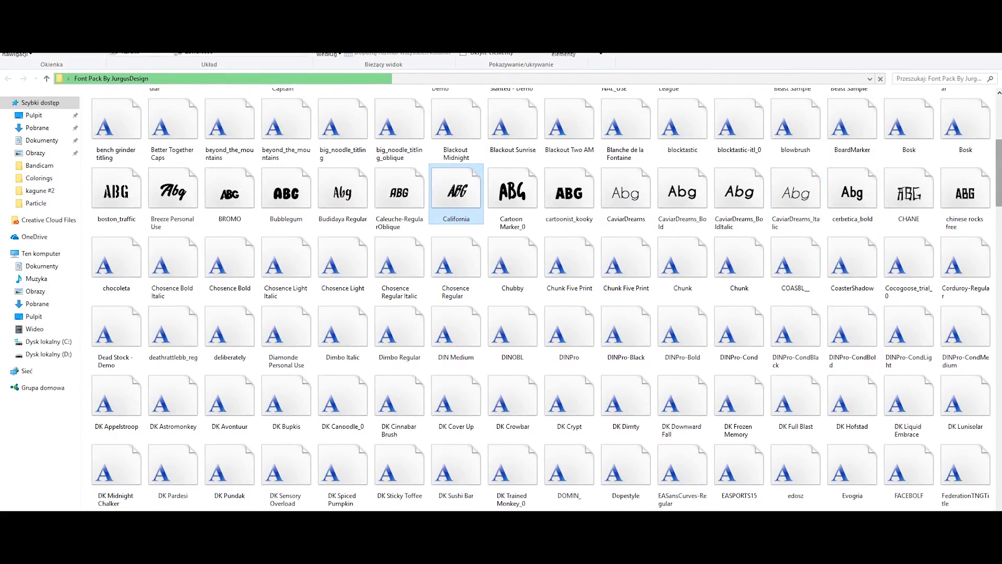
left_click_drag(999, 176, 999, 183)
left_click(682, 153)
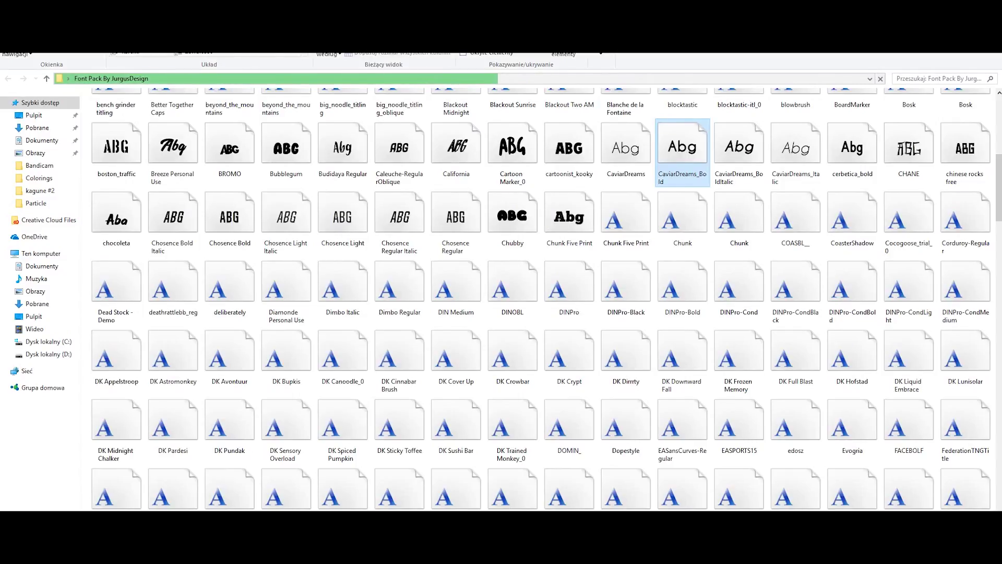
scroll(540, 297, "down", 2)
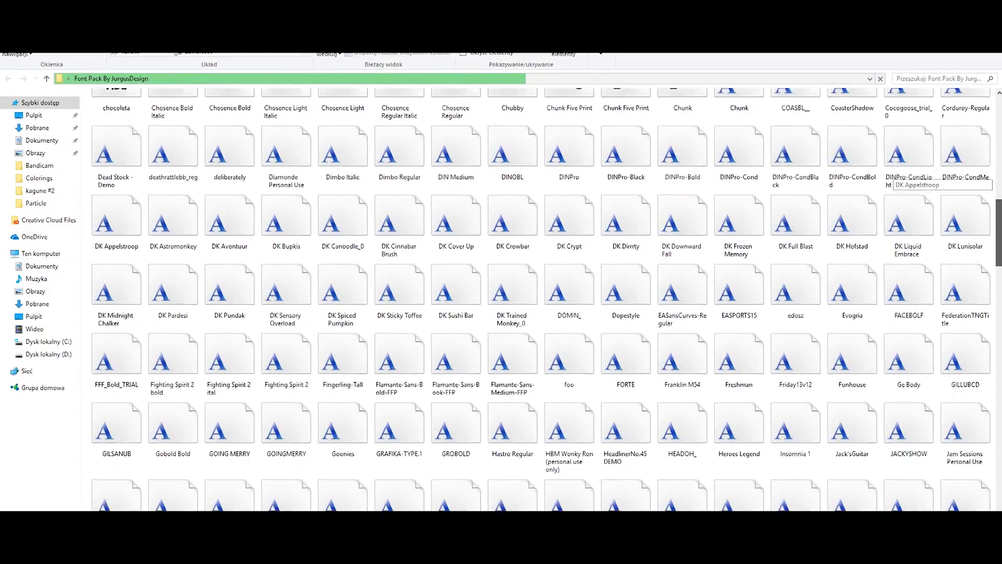
scroll(540, 297, "down", 15)
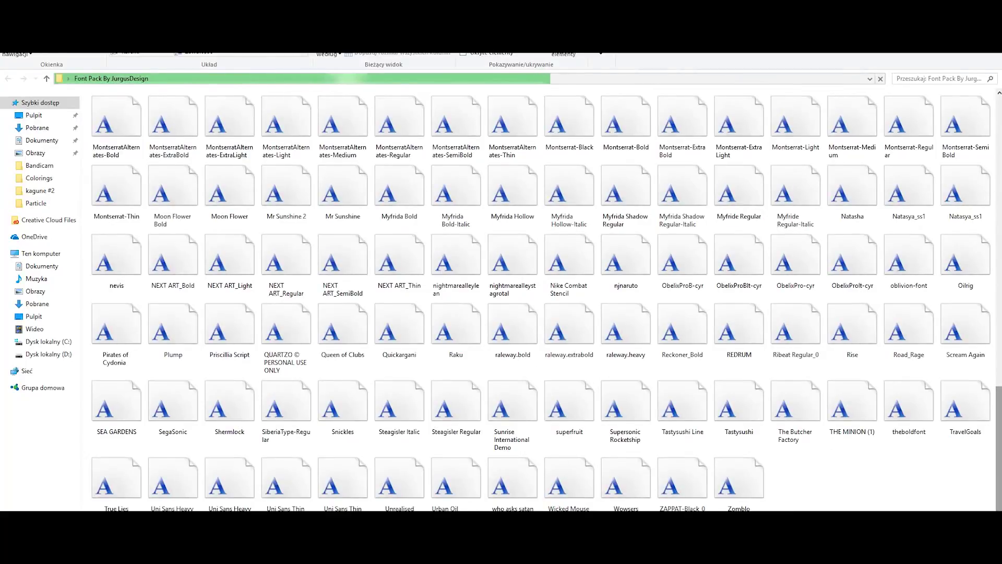
scroll(541, 297, "up", 17)
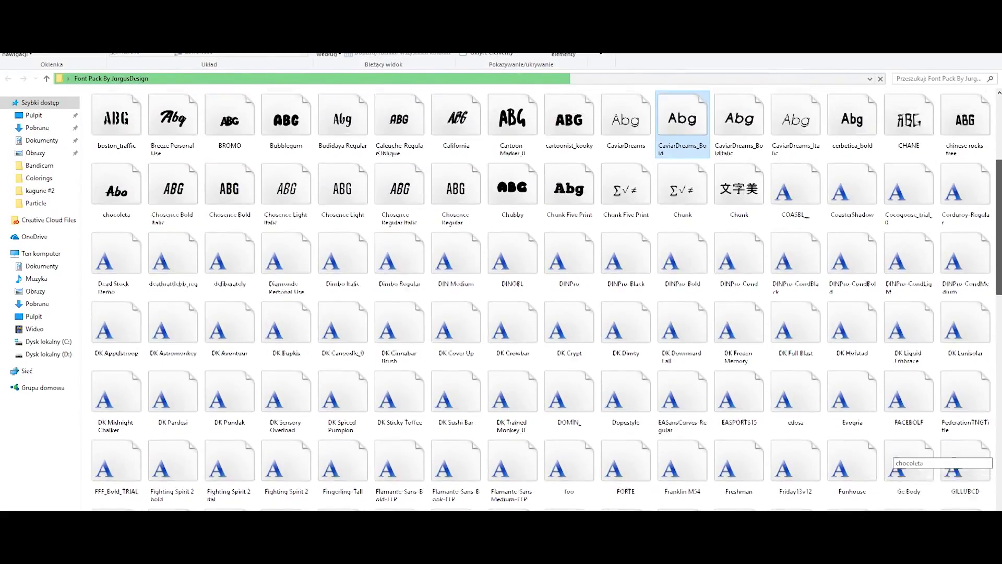
scroll(541, 298, "up", 3)
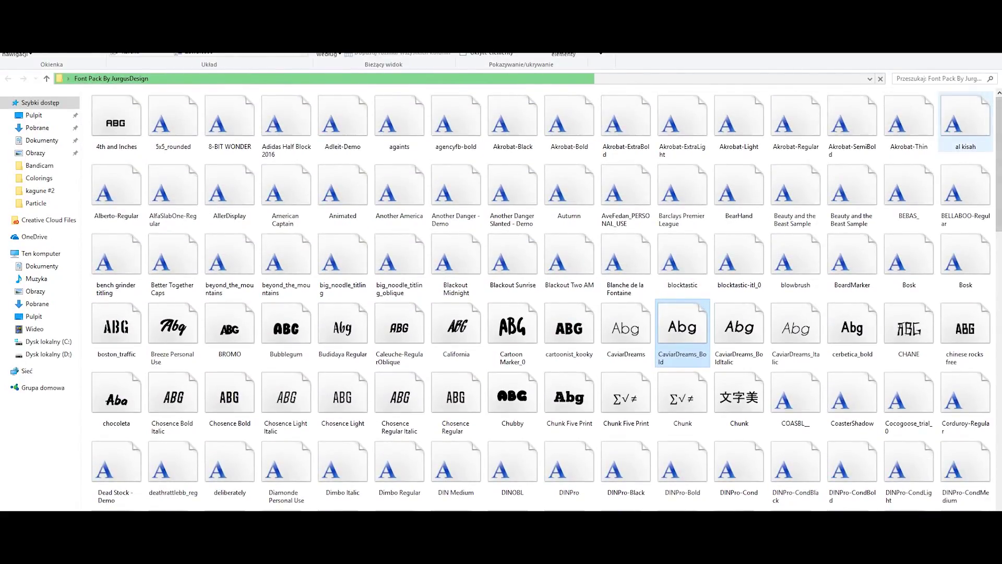
left_click(683, 195)
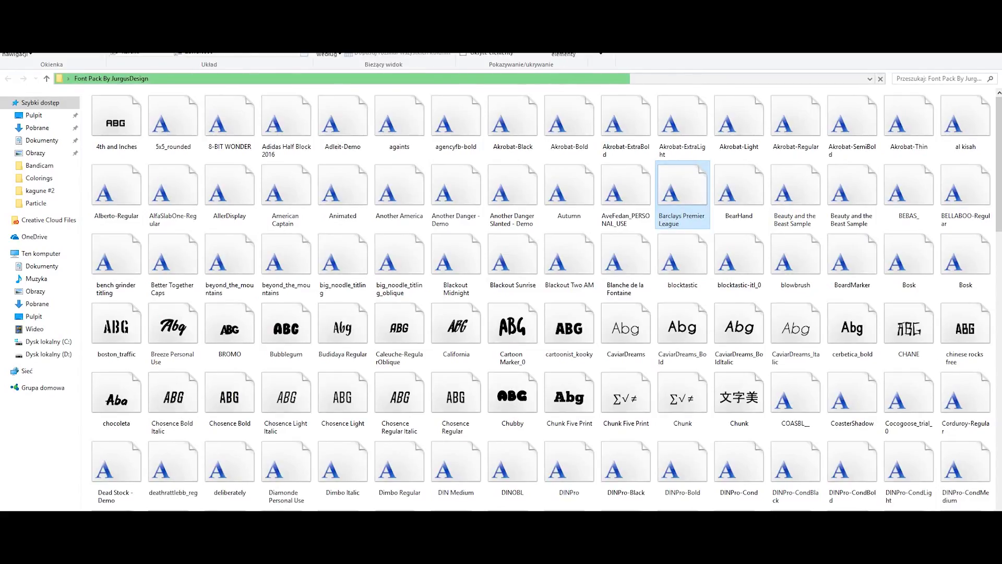
Return the font folder to the details view and restore its window from maximized size
key("ctrl+shift+6")
key("super+Down")
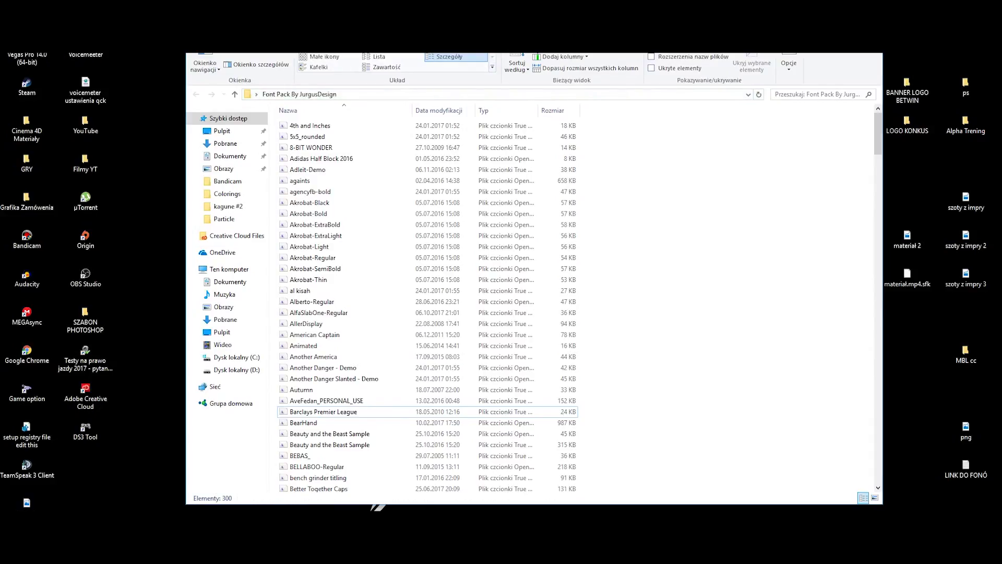
Select all the font files in the Font Pack By JurgusDesign folder and install them
key("ctrl+a")
left_click_drag(621, 419, 441, 264)
left_click(626, 292)
key("ctrl+a")
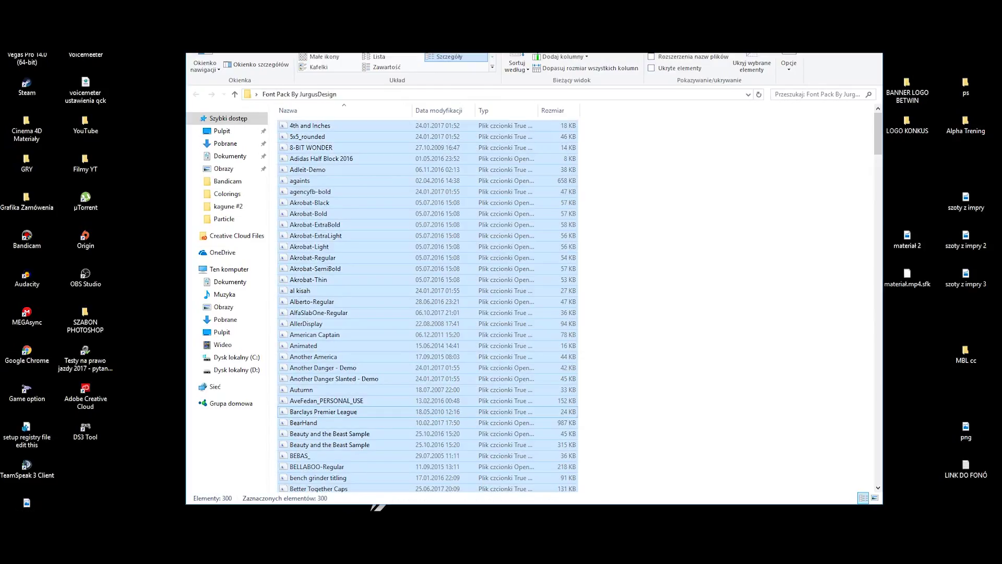
right_click(421, 128)
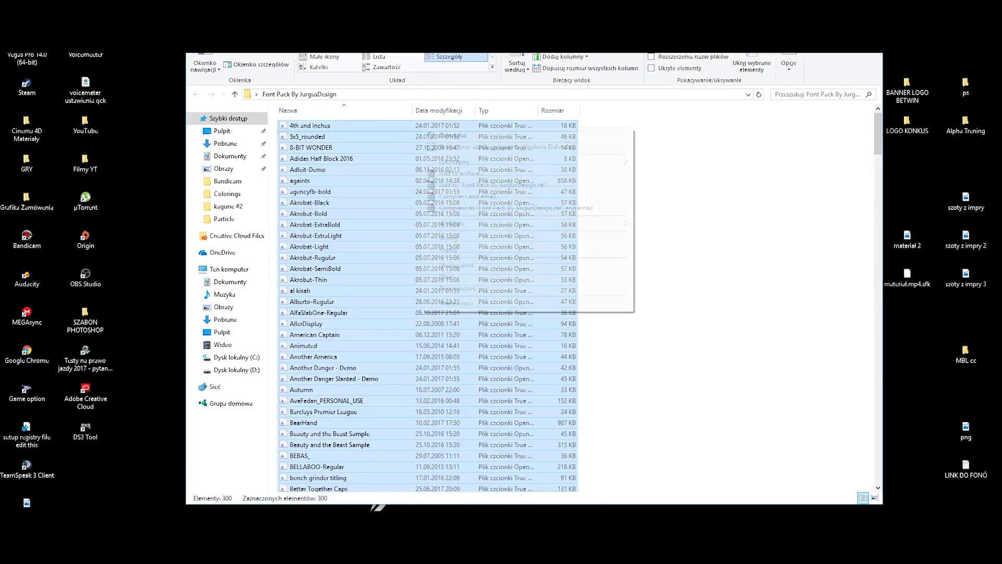
left_click(452, 135)
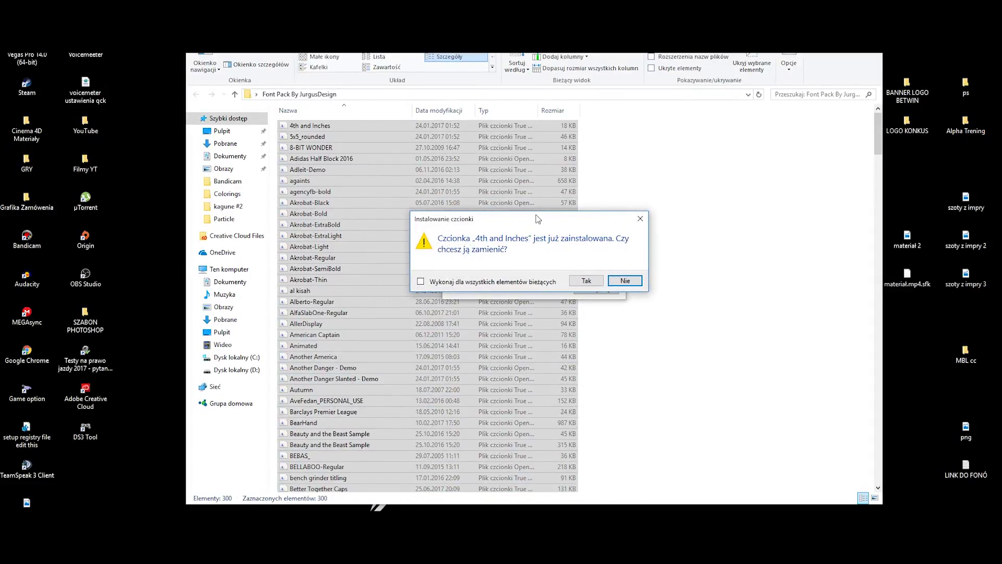
Approve replacing the already installed fonts 4th and Inches and 5x5_rounded
left_click_drag(537, 219, 568, 218)
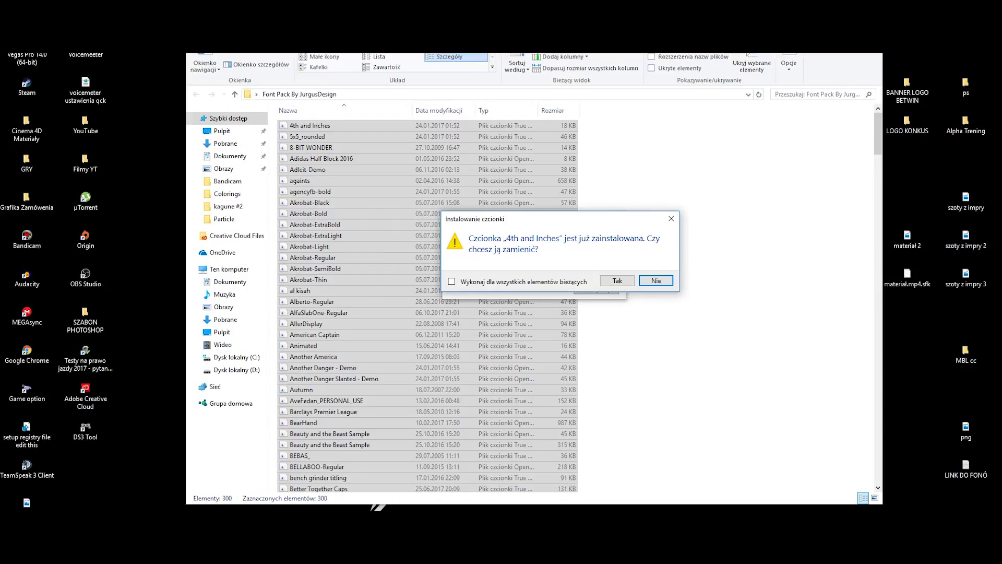
left_click(618, 281)
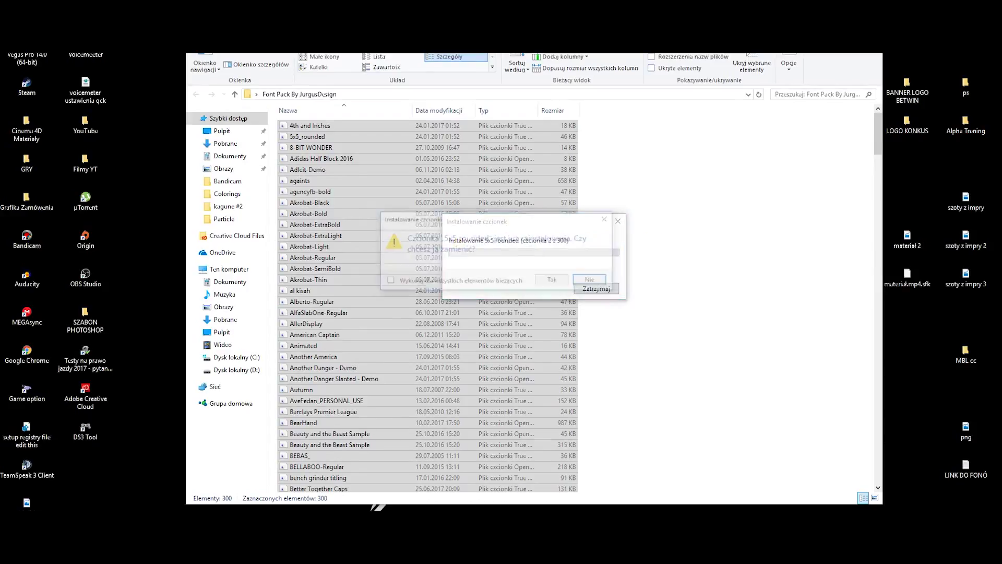
left_click(553, 280)
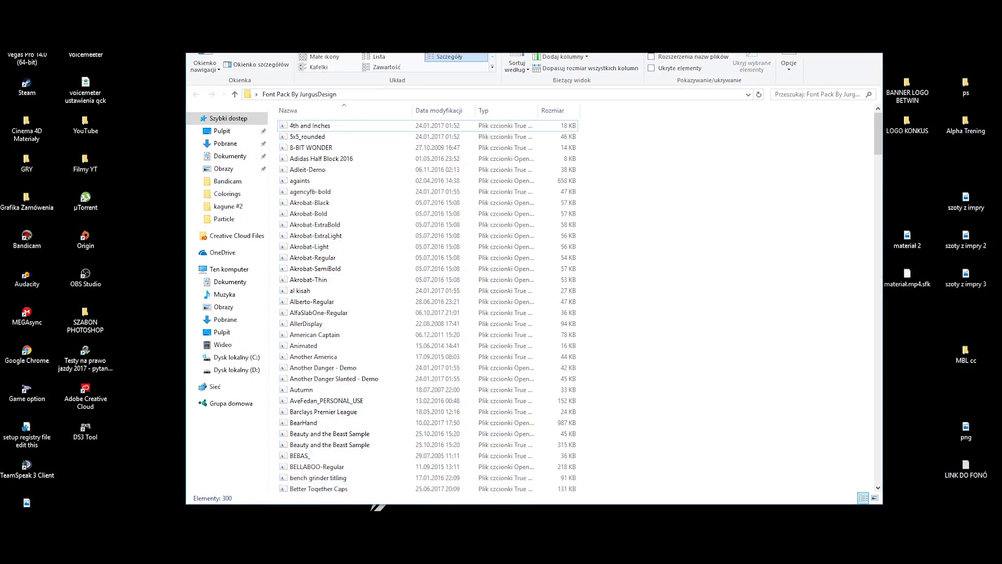
Close the font folder window and reopen the Font Pack By JurgusDesign folder
left_click(870, 16)
left_click_drag(495, 86, 613, 43)
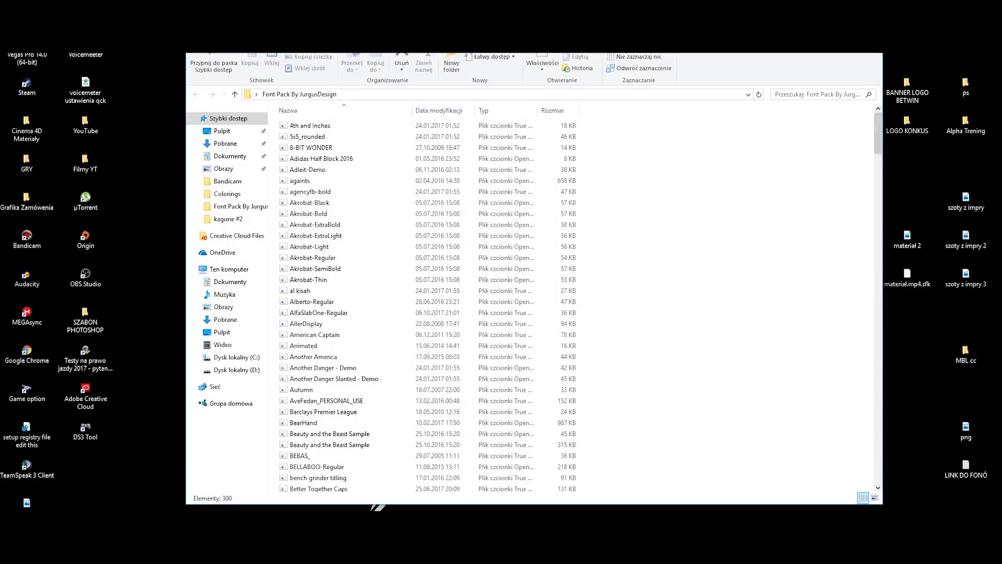
left_click_drag(641, 455, 394, 139)
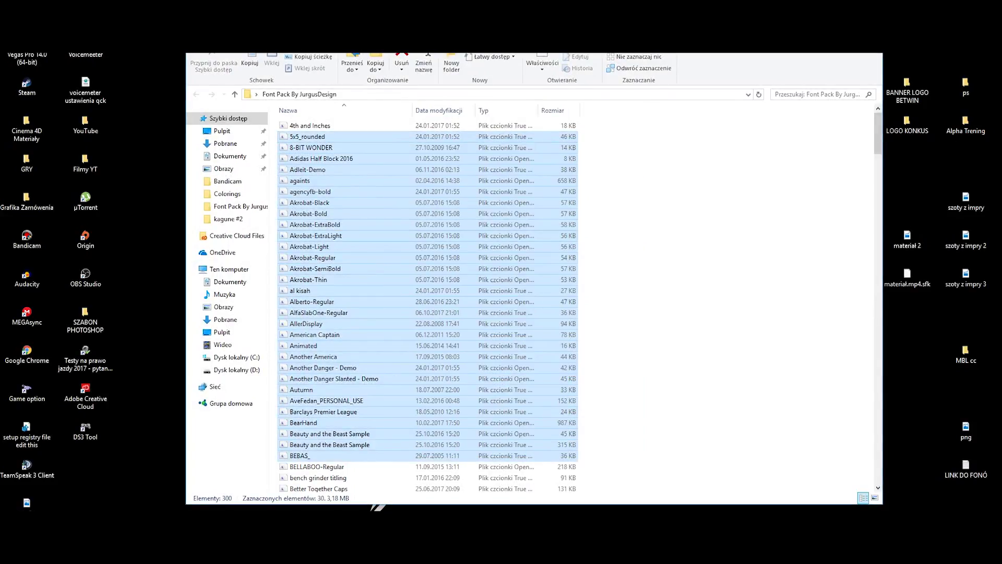
left_click(646, 219)
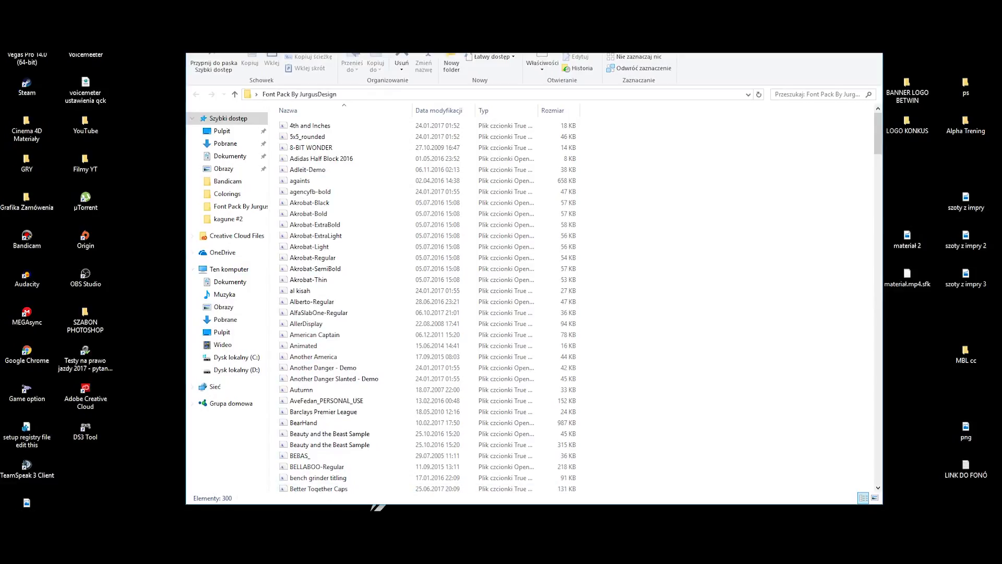
Search Windows for the Czcionki control panel item and open the folder of installed fonts
mouse_move(241, 553)
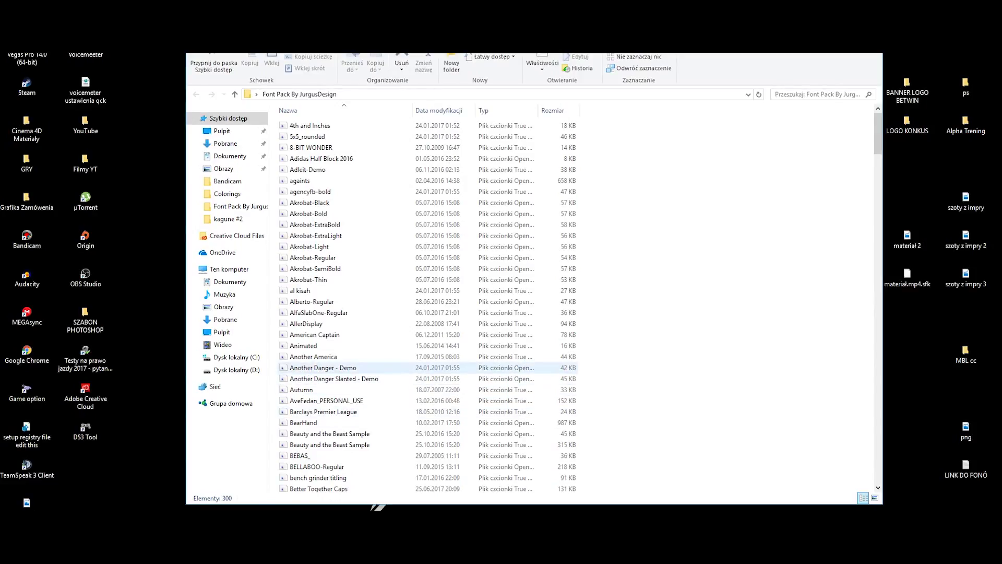
key("super+s")
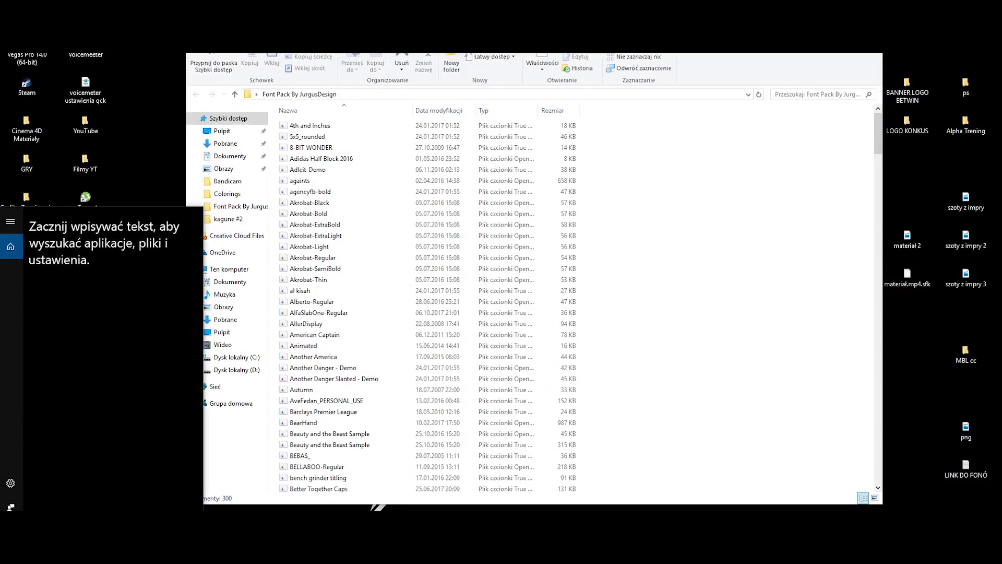
type("c")
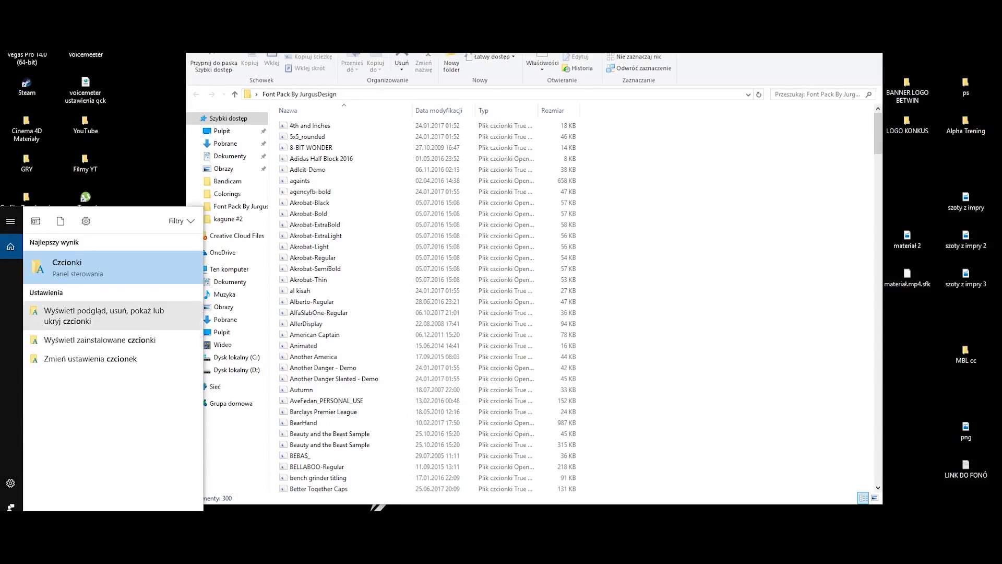
key("Return")
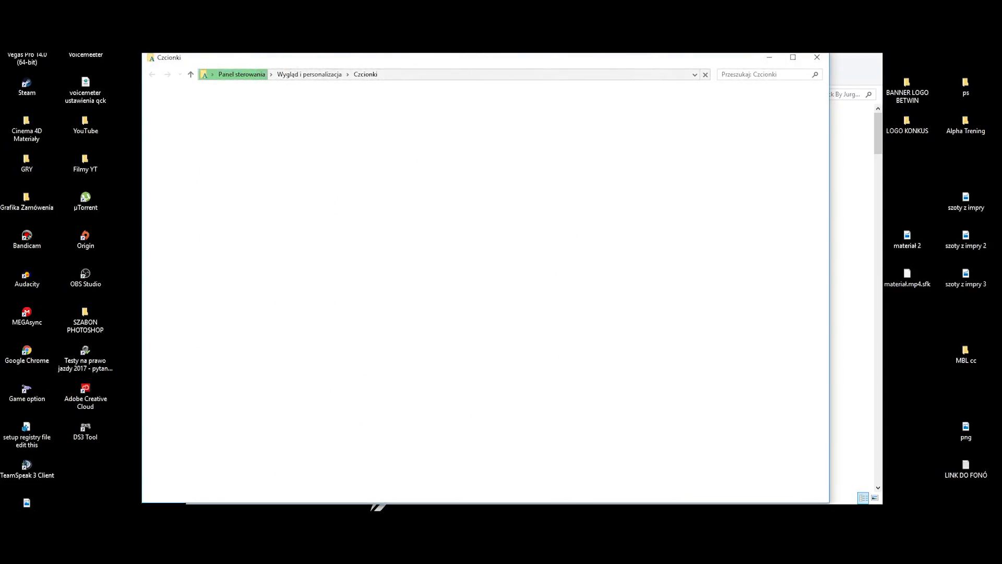
Look through the installed fonts, and close the Czcionki and Font Pack By JurgusDesign windows
left_click_drag(515, 58, 551, 62)
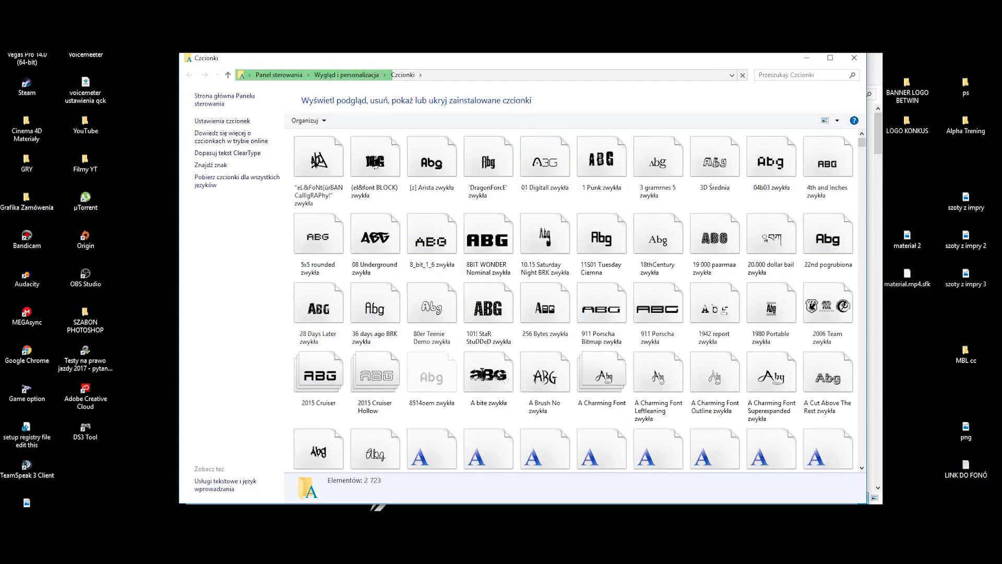
left_click_drag(593, 62, 517, 86)
left_click_drag(616, 88, 629, 55)
scroll(596, 230, "down", 3)
scroll(595, 230, "down", 15)
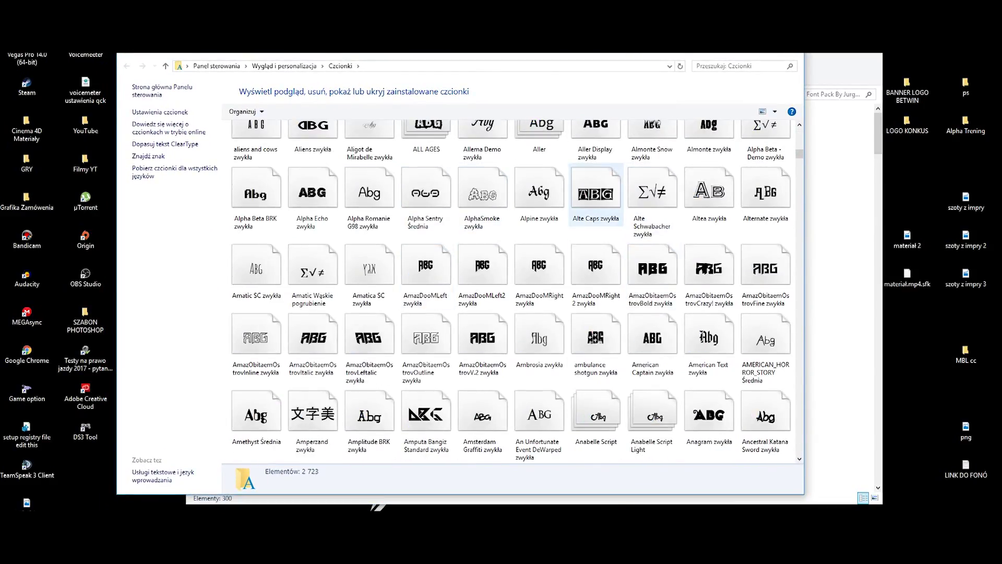
left_click(793, 54)
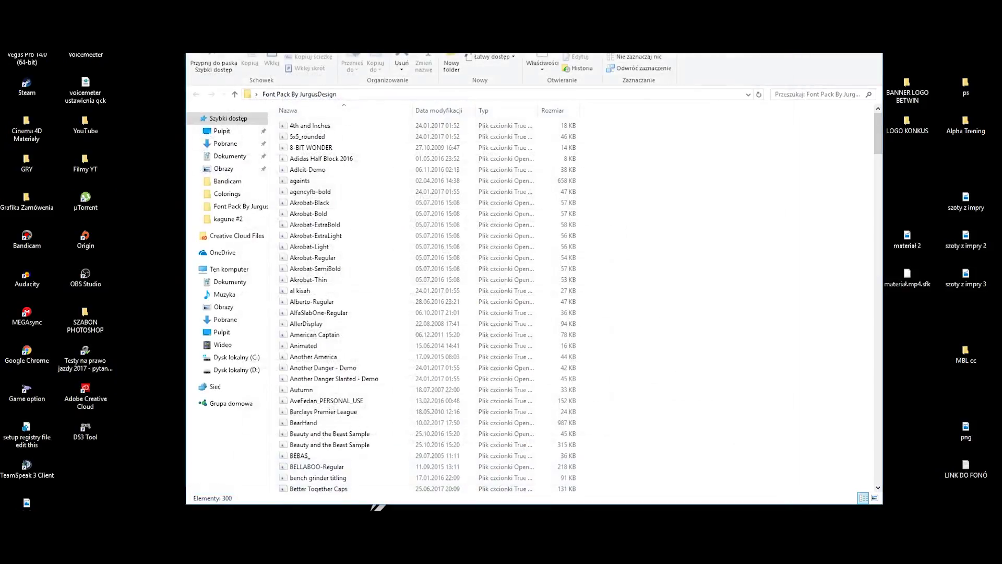
left_click(870, 17)
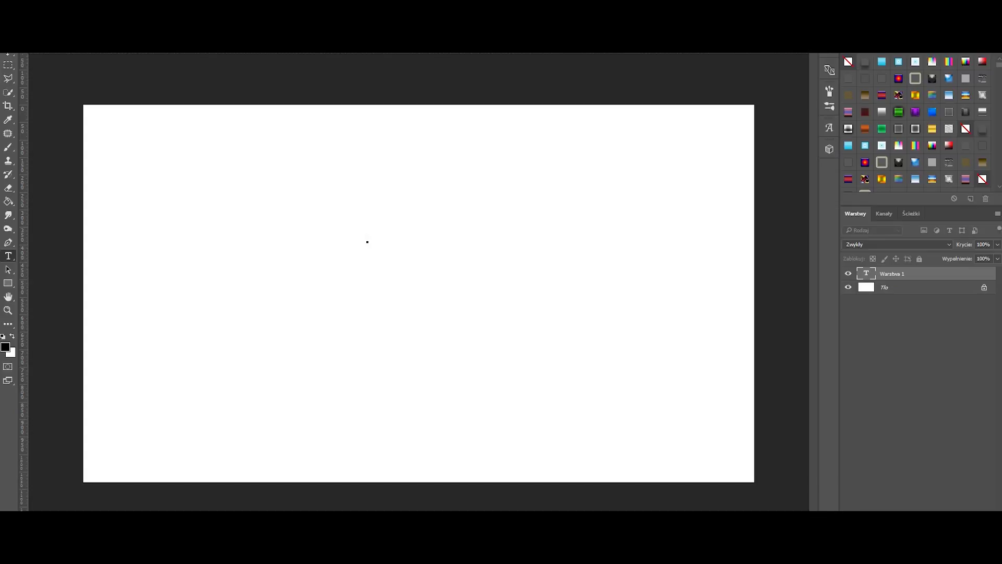
In Photoshop, set the font of the new text layer to 10.15 Saturday Night BRK
left_click(125, 20)
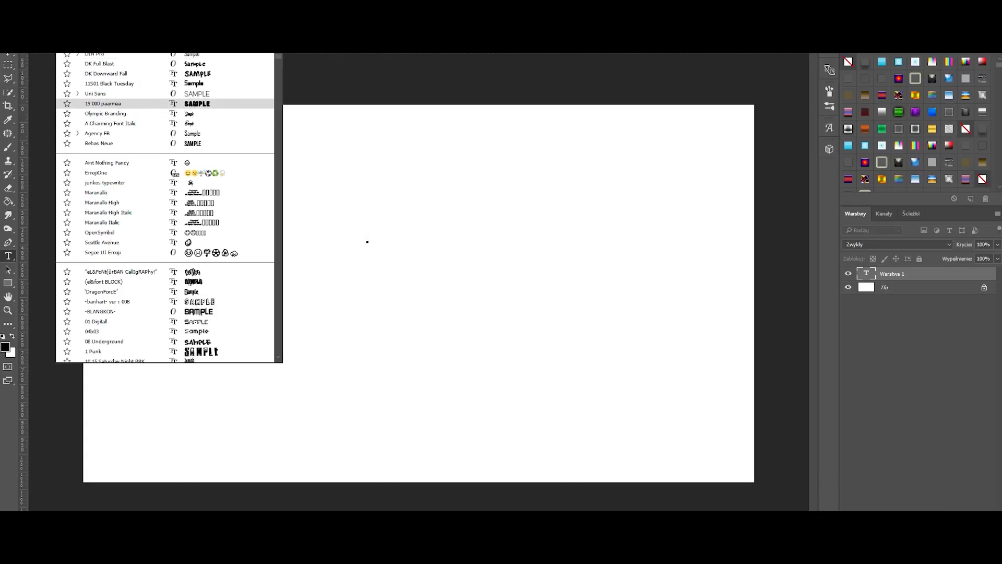
scroll(165, 207, "down", 1)
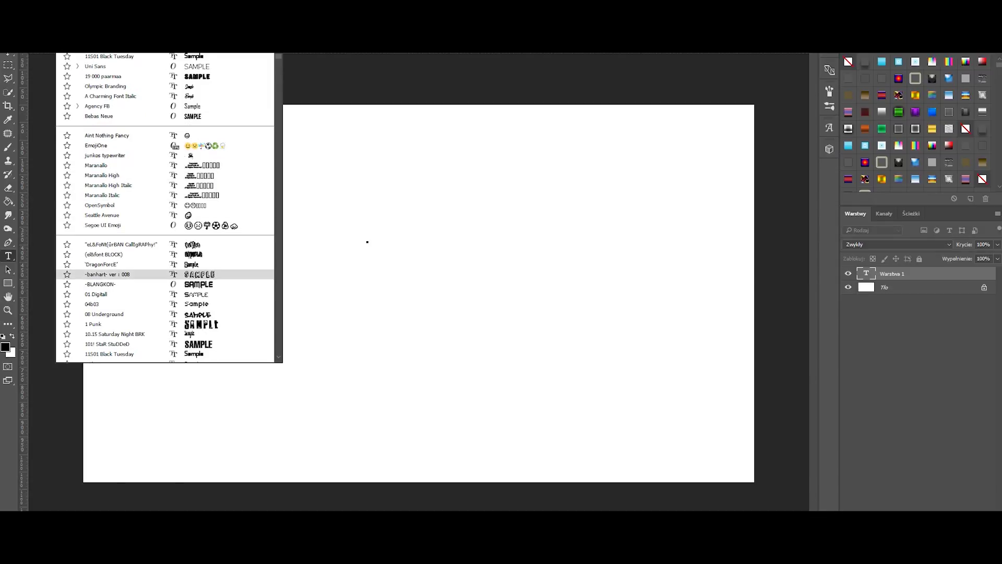
scroll(165, 292, "down", 1)
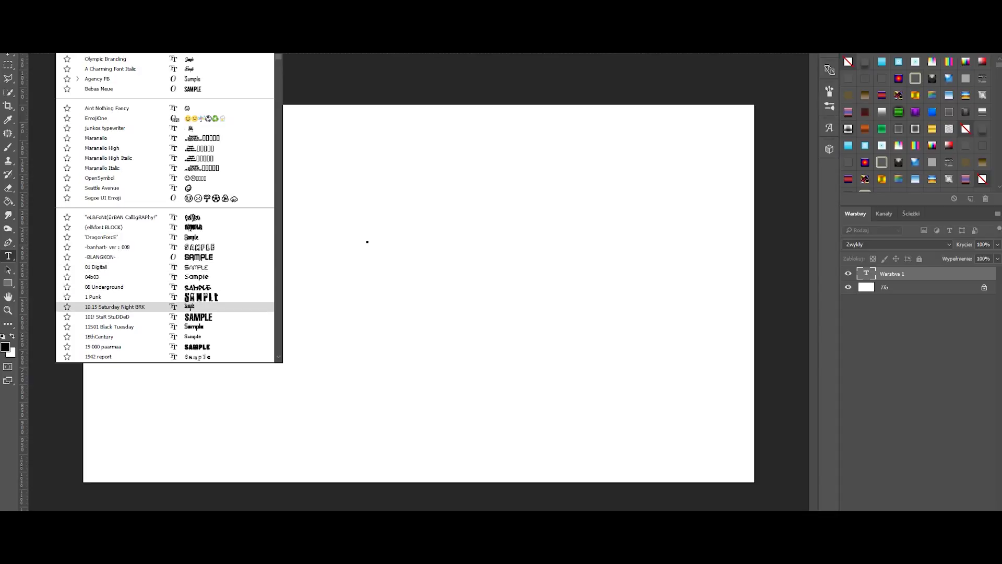
left_click(156, 307)
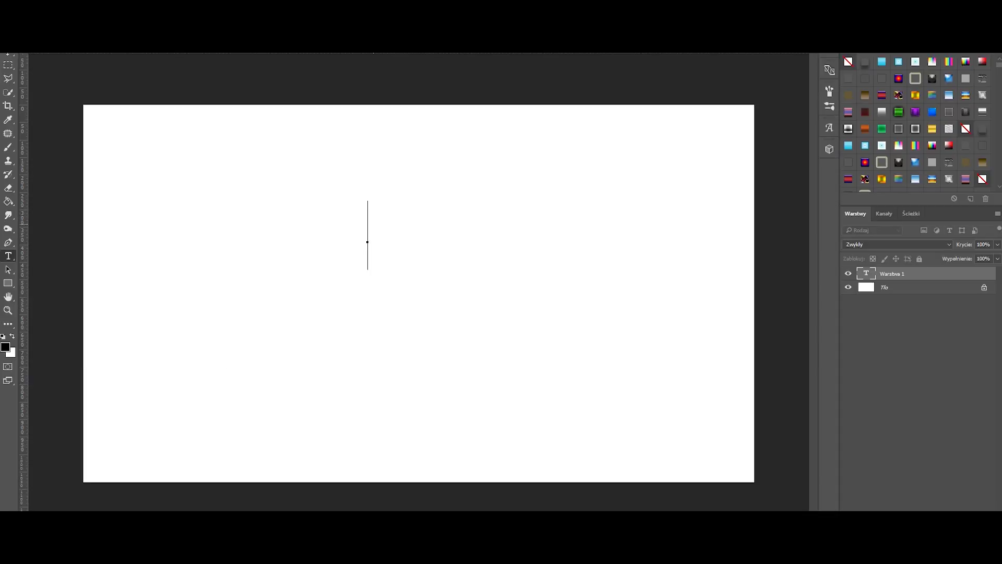
Enter the text "zostaw lickeja" on the text layer and set its color to black, 000000
type("Napis testowy")
key("ctrl+a")
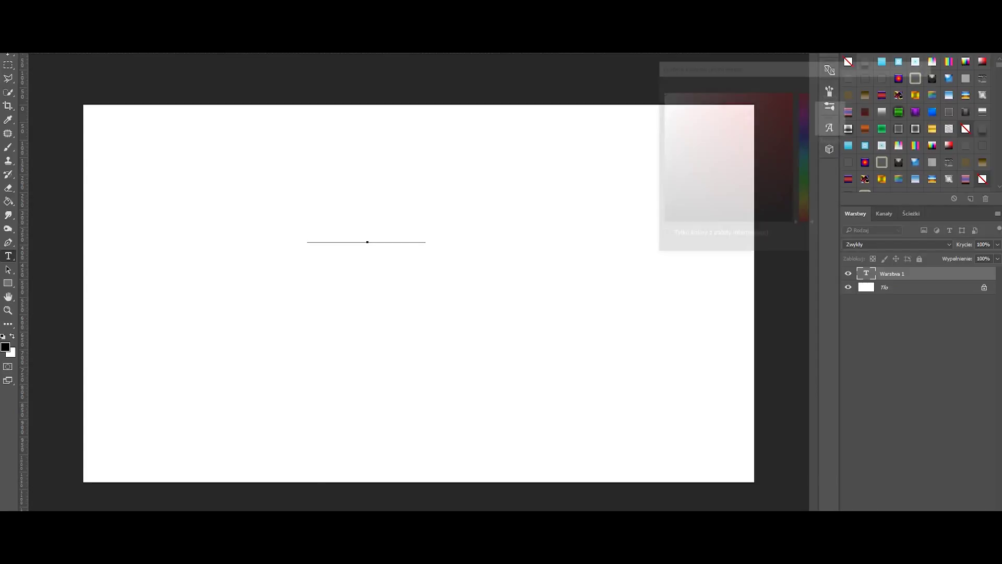
type("000000")
key("Return")
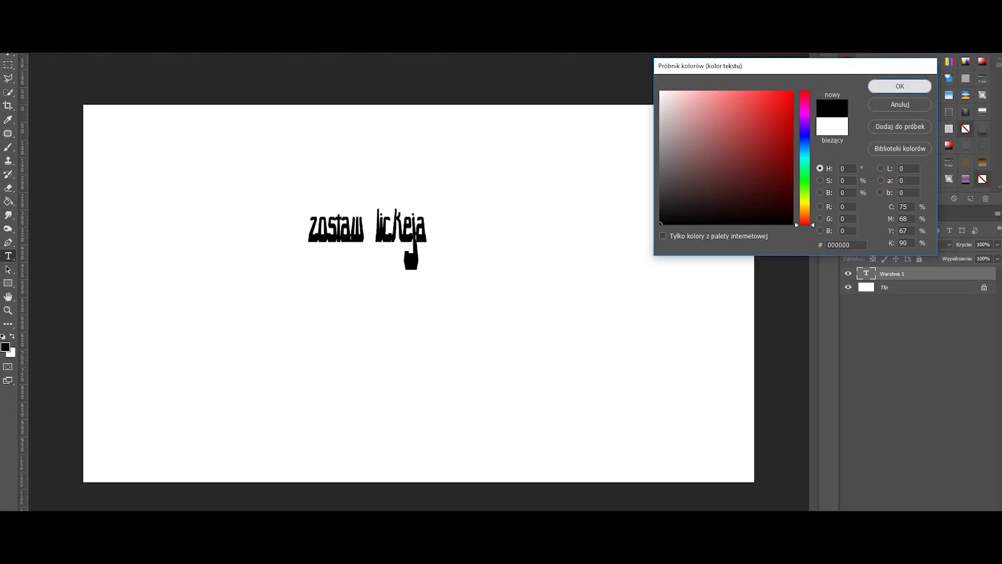
Enlarge the "zostaw lickeja" text and change its font to one of the handwritten-style DK fonts
key("ctrl+shift+period")
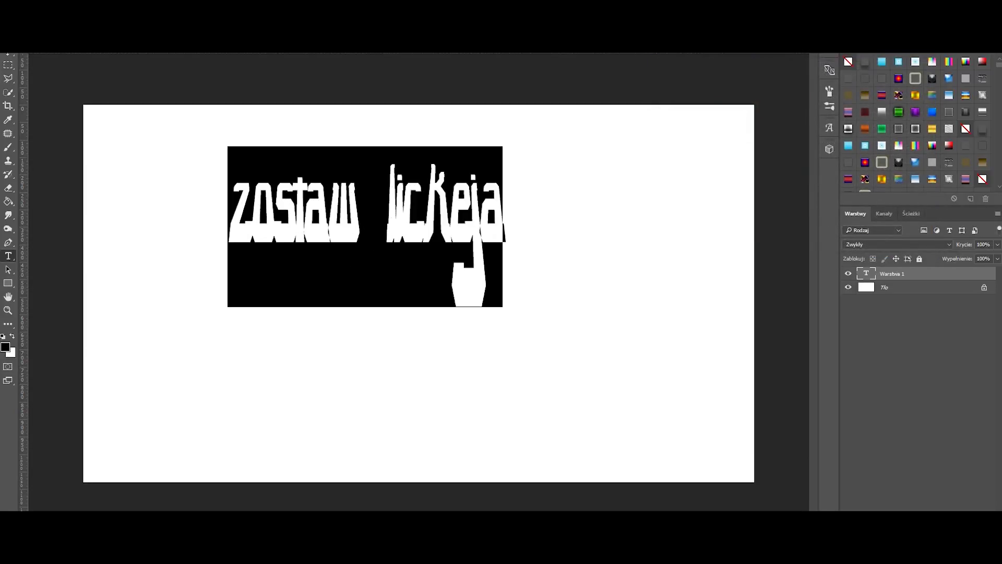
type("dk")
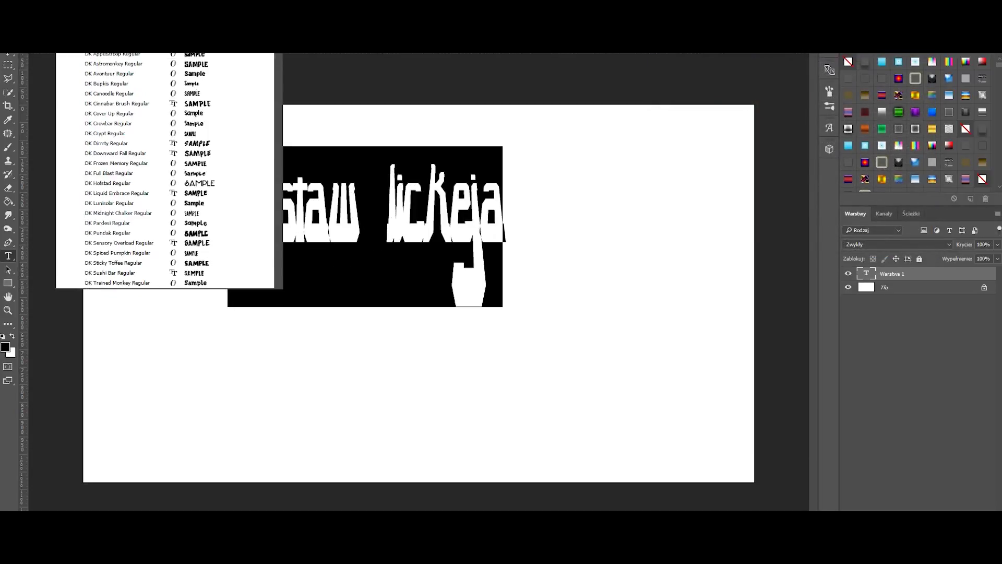
key("Down")
key("Down")
key("Down")
key("Down")
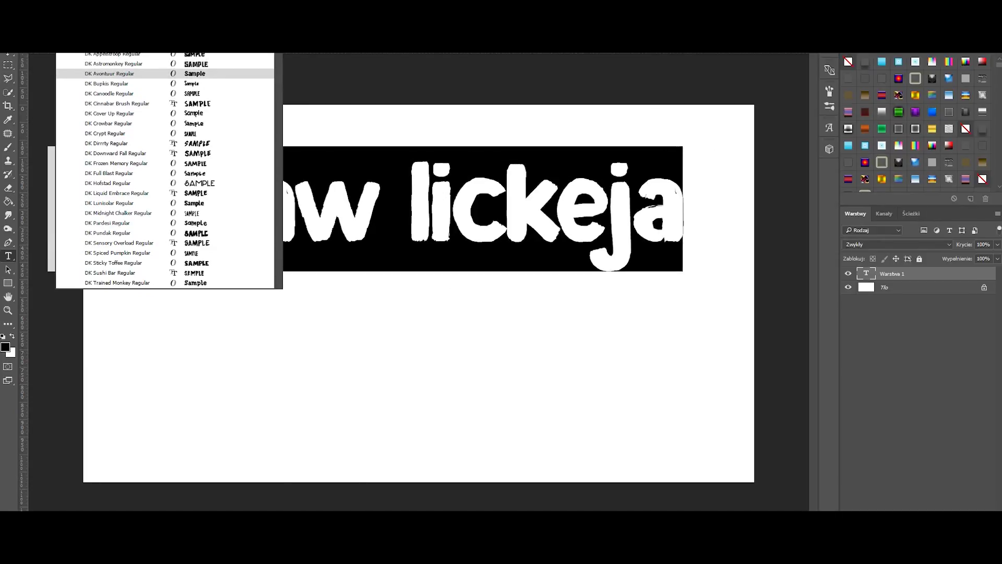
key("Down")
key("Up")
key("Return")
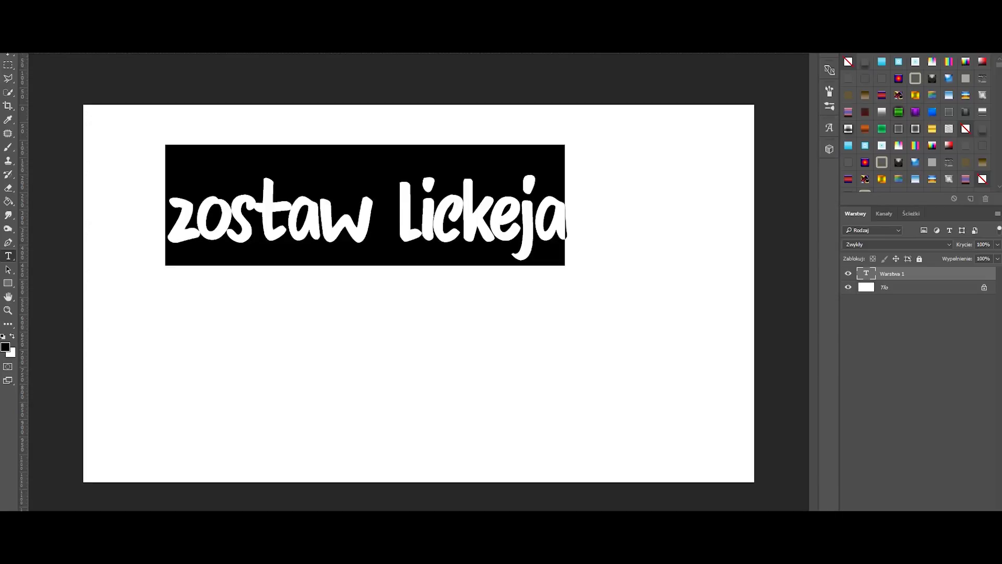
key("shift+Up")
key("shift+Up")
key("shift+Up")
Move the "zostaw lickeja" text to about the horizontal center of the canvas, slightly above the middle
left_click_drag(366, 281, 445, 323)
left_click(7, 55)
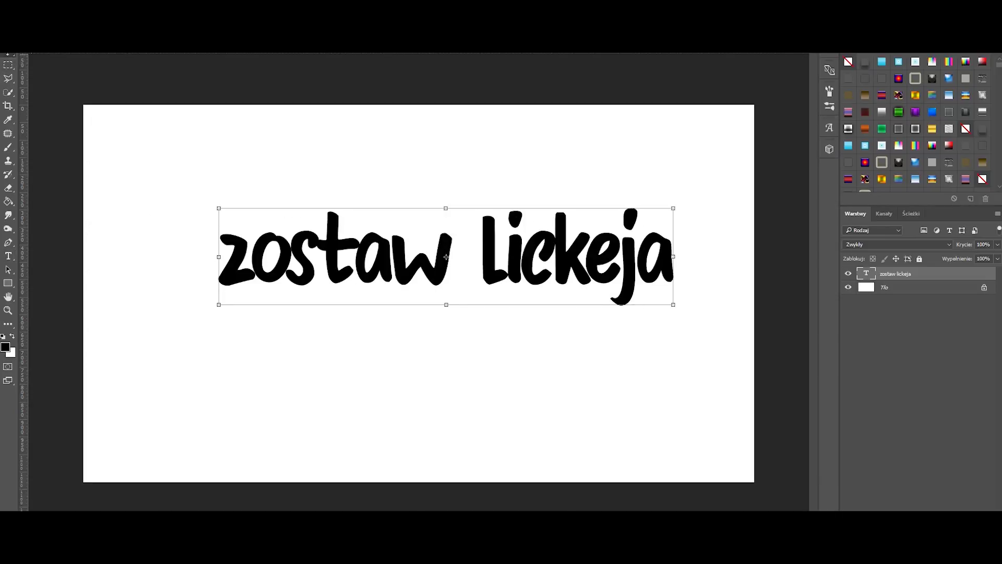
left_click_drag(446, 257, 426, 257)
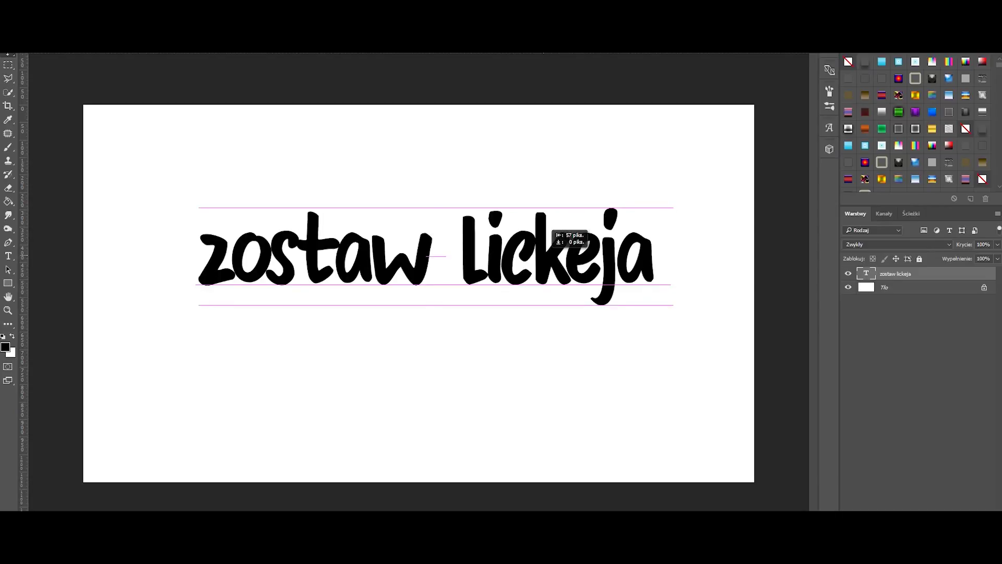
left_click_drag(426, 257, 426, 256)
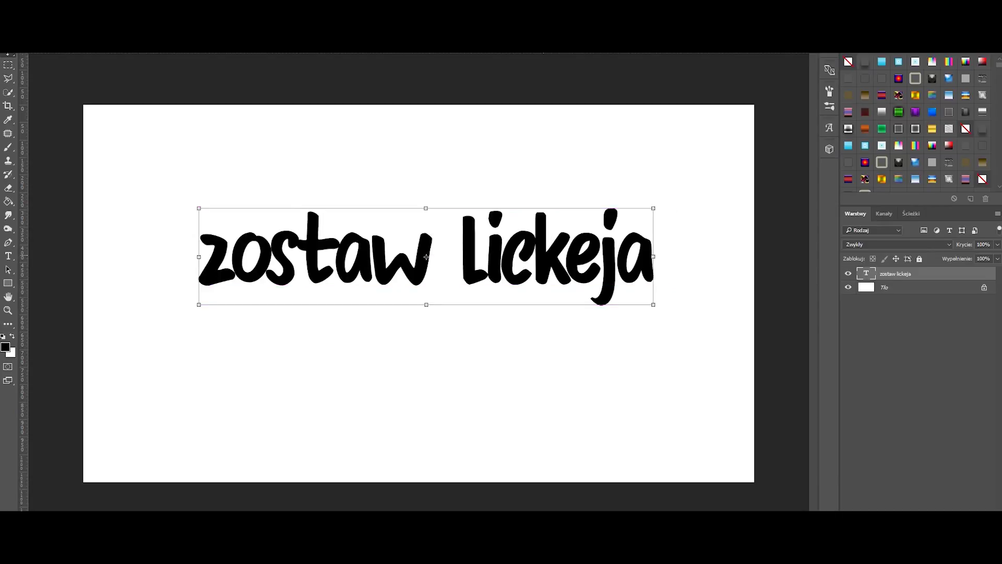